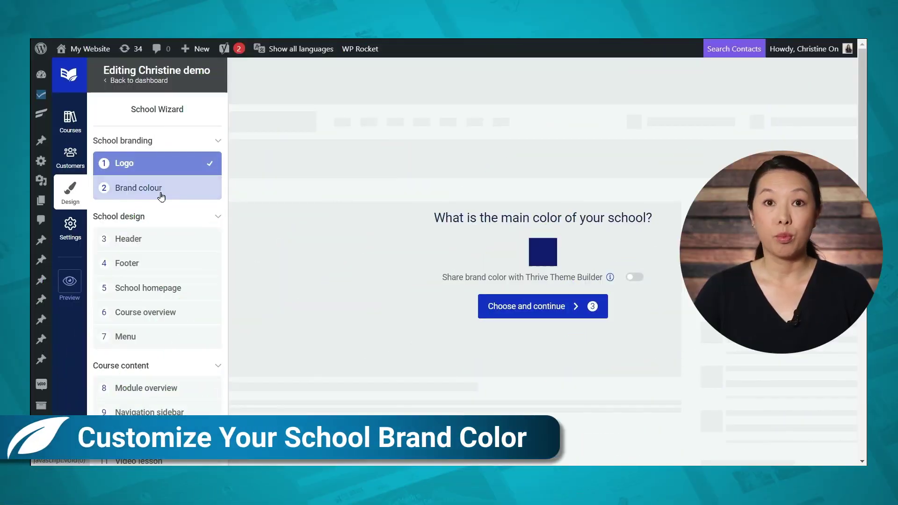
- Set the school's main brand color to #16e068 and apply it
{"action": "left_click", "coordinate": [543, 252]}
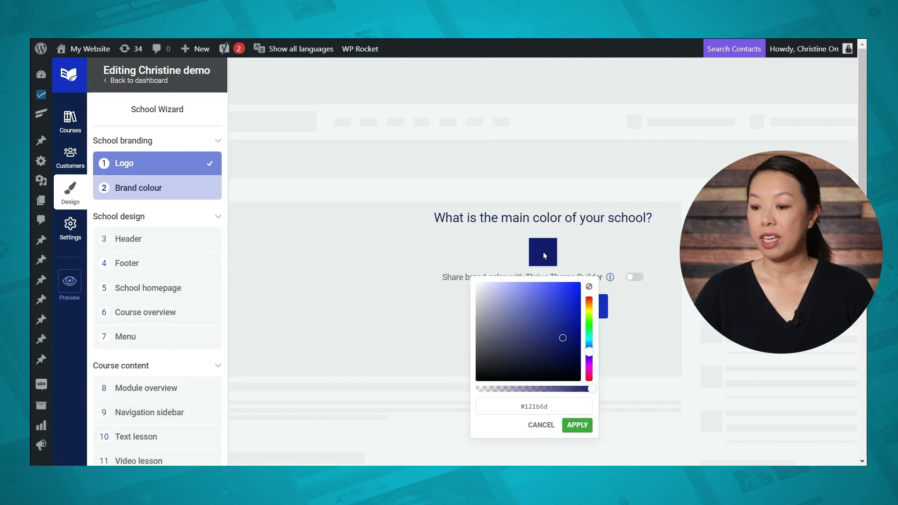
{"action": "left_click", "coordinate": [590, 331]}
{"action": "left_click", "coordinate": [571, 293]}
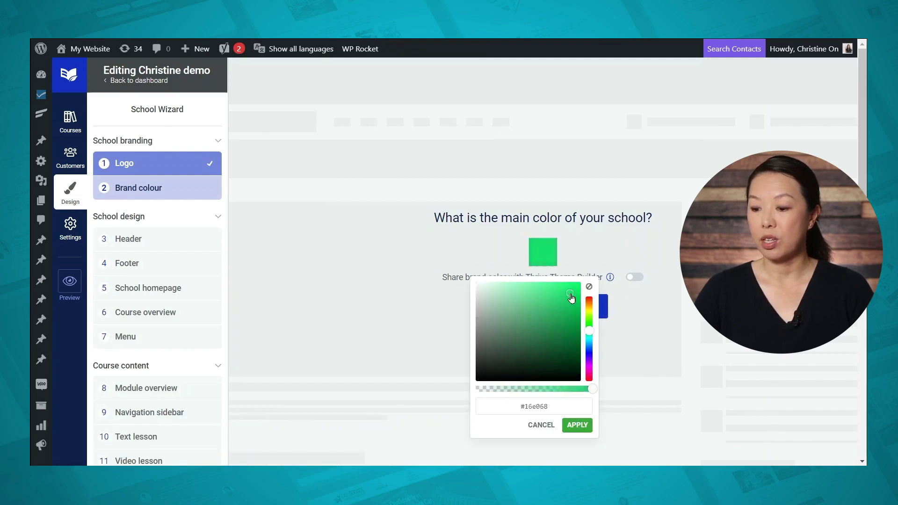
{"action": "left_click", "coordinate": [577, 424]}
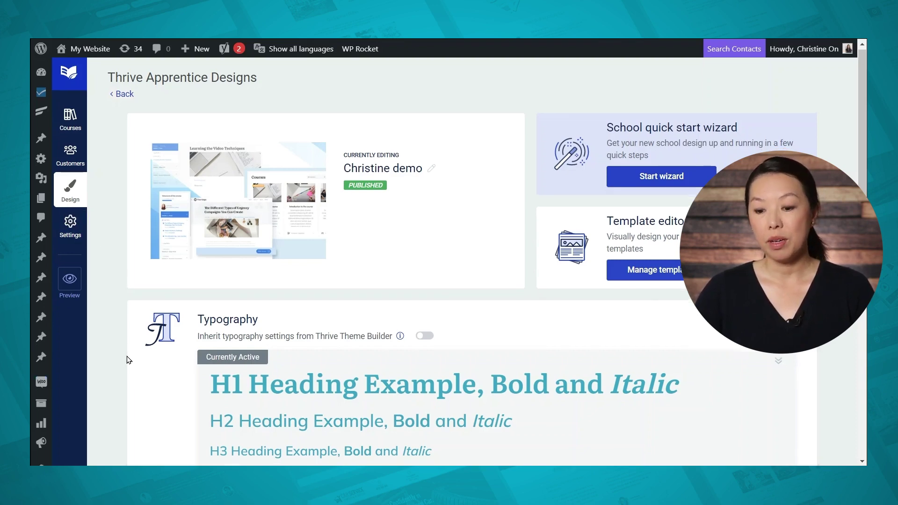
- Open the default school typography for editing and examine the style settings for all headings, all texts and individual heading levels
{"action": "scroll", "coordinate": [127, 360], "scroll_direction": "down", "scroll_amount": 5}
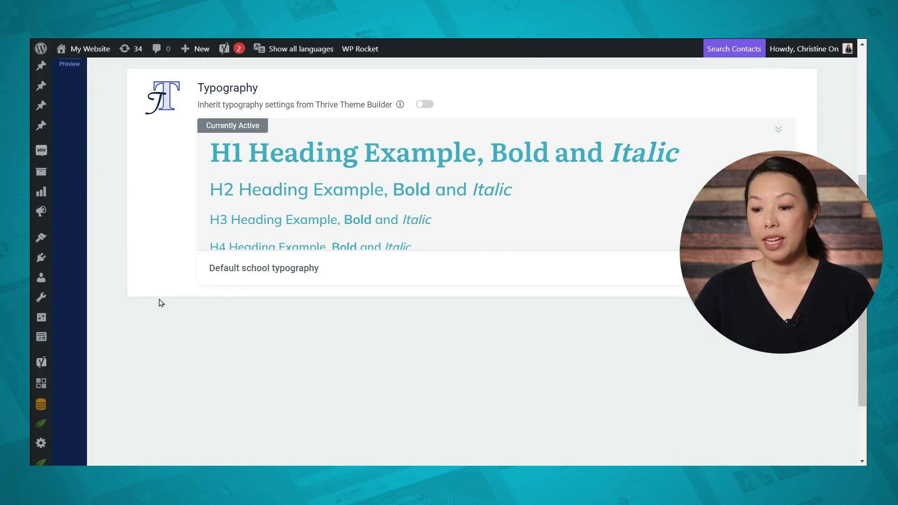
{"action": "left_click", "coordinate": [771, 268]}
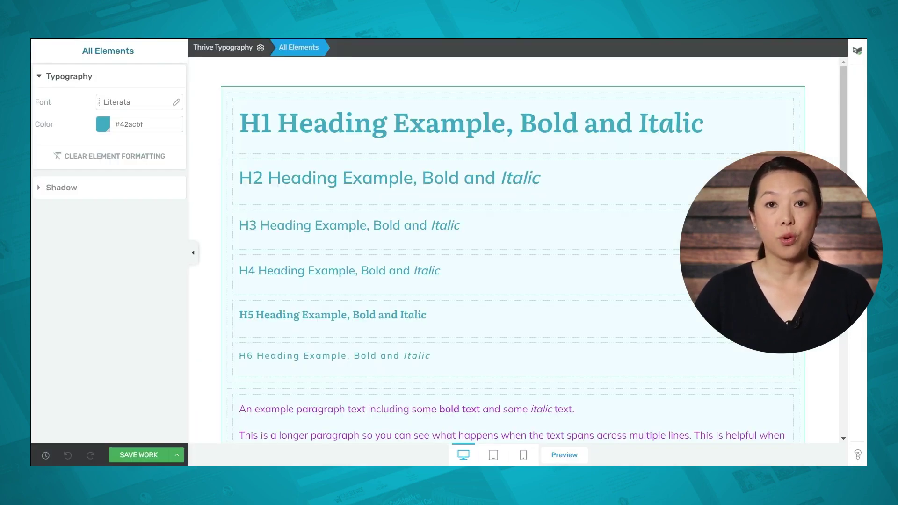
{"action": "left_click", "coordinate": [602, 100]}
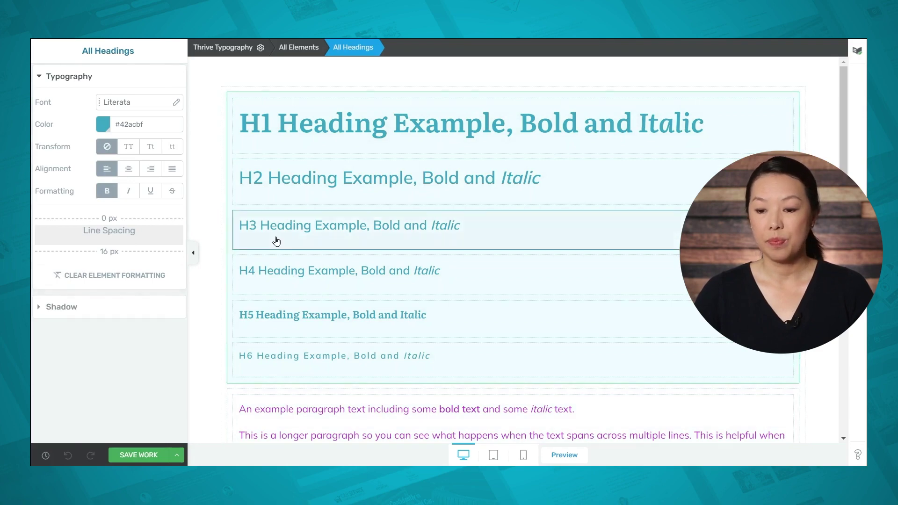
{"action": "scroll", "coordinate": [243, 211], "scroll_direction": "down", "scroll_amount": 5}
{"action": "left_click", "coordinate": [238, 165]}
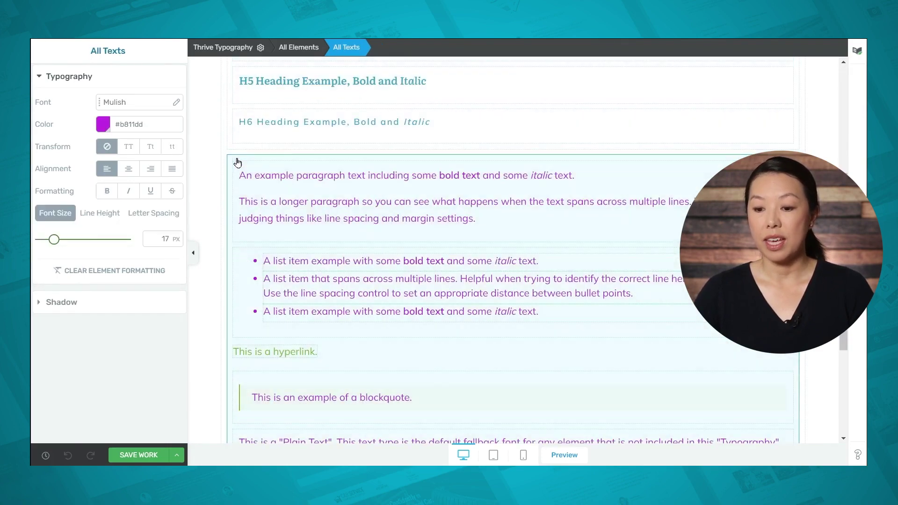
{"action": "scroll", "coordinate": [341, 248], "scroll_direction": "down", "scroll_amount": 3}
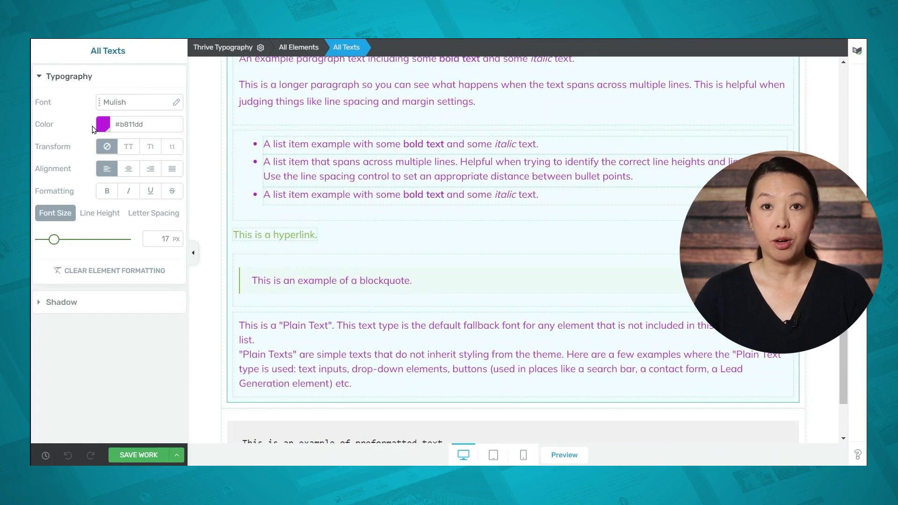
{"action": "scroll", "coordinate": [341, 214], "scroll_direction": "up", "scroll_amount": 5}
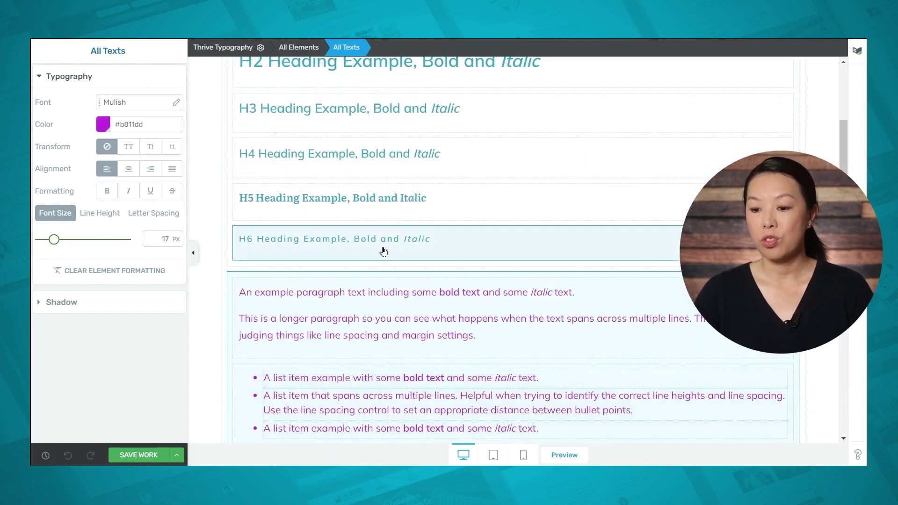
{"action": "left_click", "coordinate": [395, 216]}
{"action": "left_click", "coordinate": [458, 107]}
{"action": "left_click", "coordinate": [472, 75]}
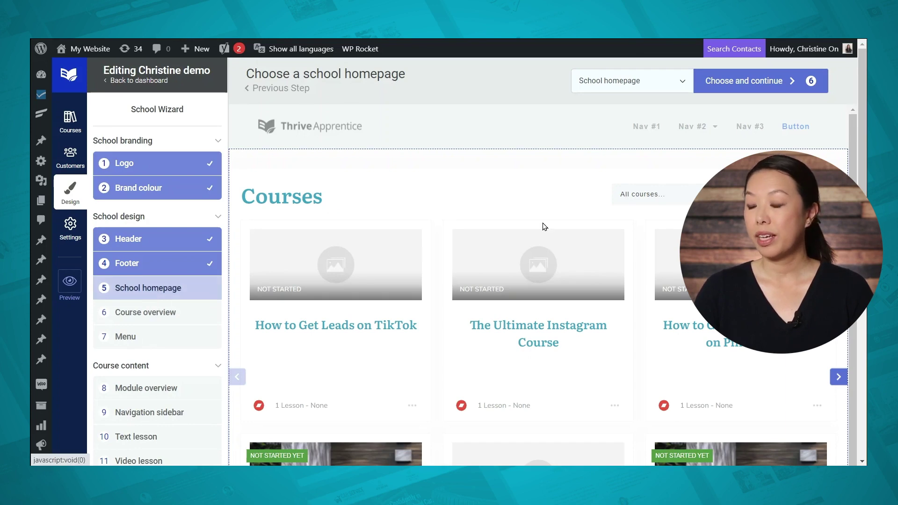
- Browse the available school homepage templates in the school wizard's homepage step
{"action": "left_click", "coordinate": [662, 89]}
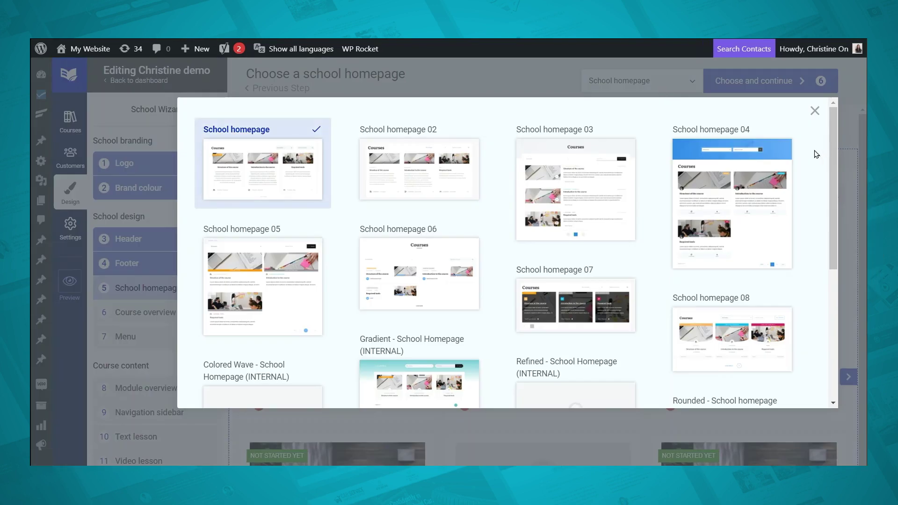
{"action": "scroll", "coordinate": [816, 155], "scroll_direction": "down", "scroll_amount": 3}
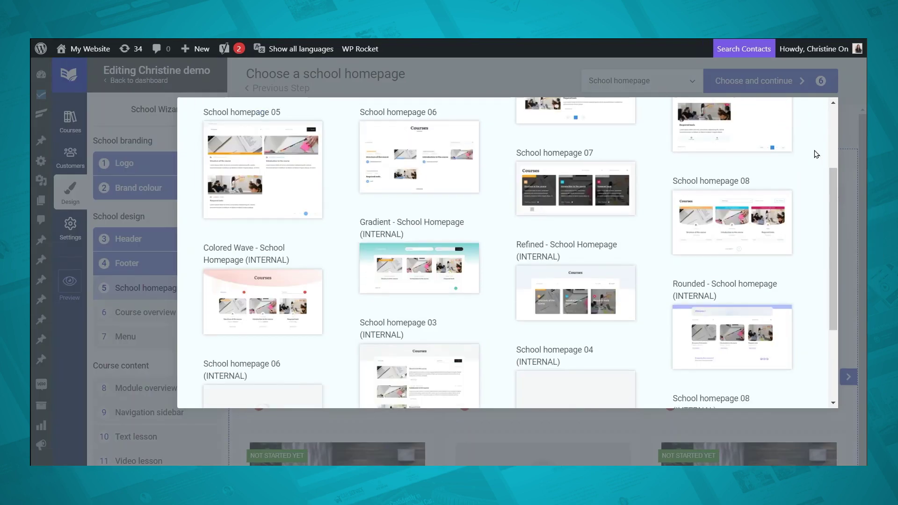
{"action": "scroll", "coordinate": [816, 154], "scroll_direction": "down", "scroll_amount": 3}
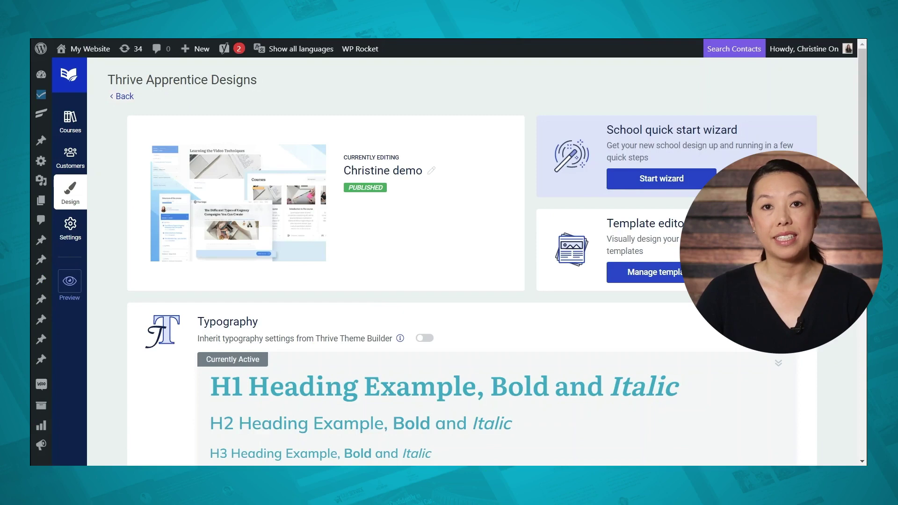
- Open the template management page of the school design and look through its core templates
{"action": "left_click", "coordinate": [670, 282]}
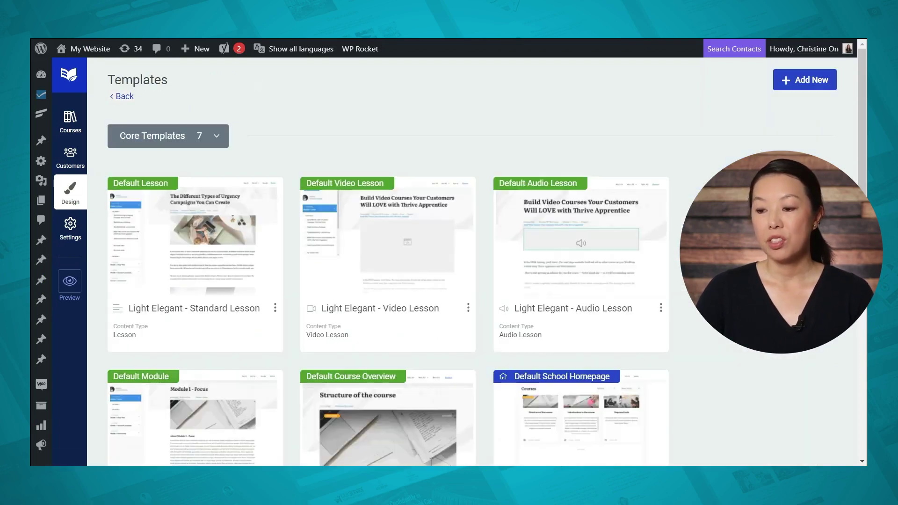
{"action": "scroll", "coordinate": [449, 262], "scroll_direction": "down", "scroll_amount": 5}
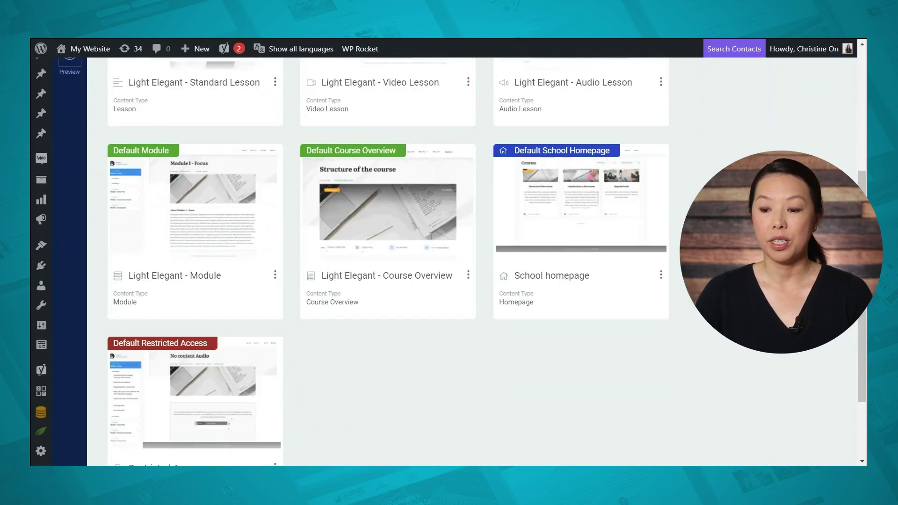
{"action": "scroll", "coordinate": [449, 262], "scroll_direction": "up", "scroll_amount": 5}
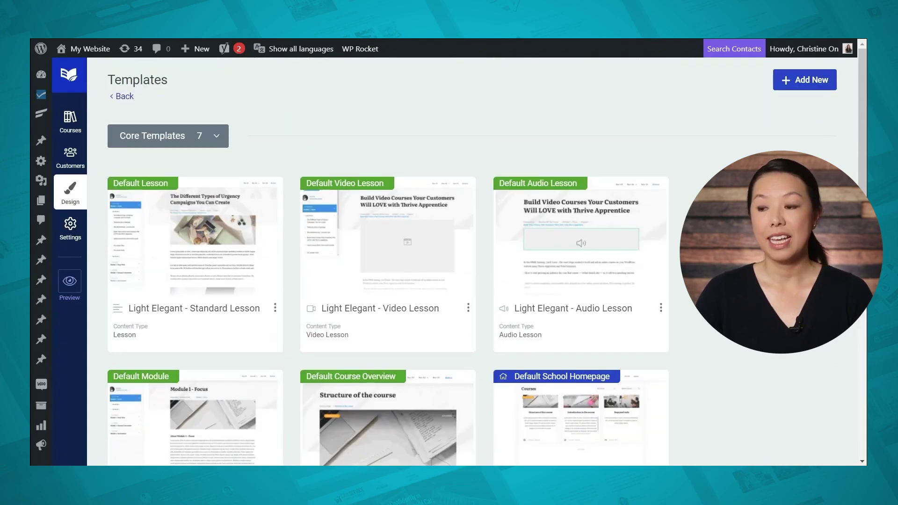
- Start a new template named "New Lesson Template" with content type Lesson and post format Standard
{"action": "left_click", "coordinate": [802, 84]}
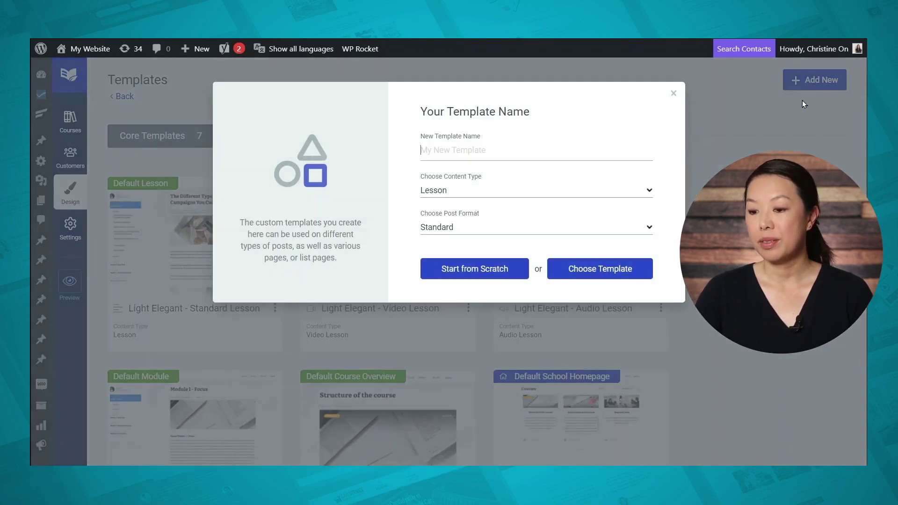
{"action": "type", "text": "New Lesson Template"}
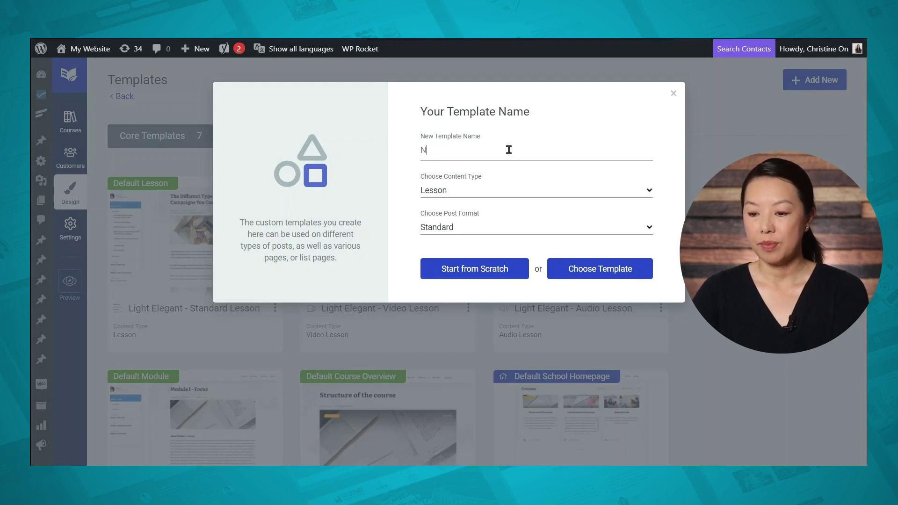
{"action": "left_click", "coordinate": [462, 189]}
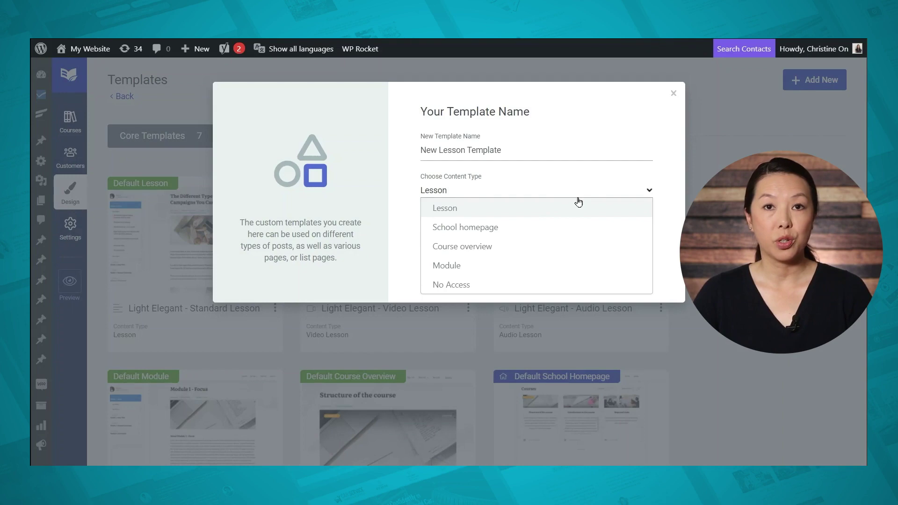
{"action": "left_click", "coordinate": [498, 206]}
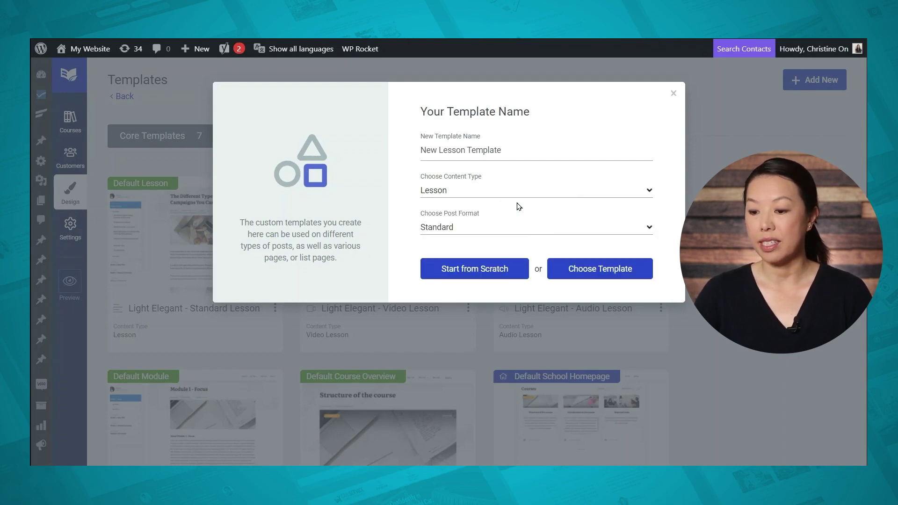
{"action": "left_click", "coordinate": [546, 229]}
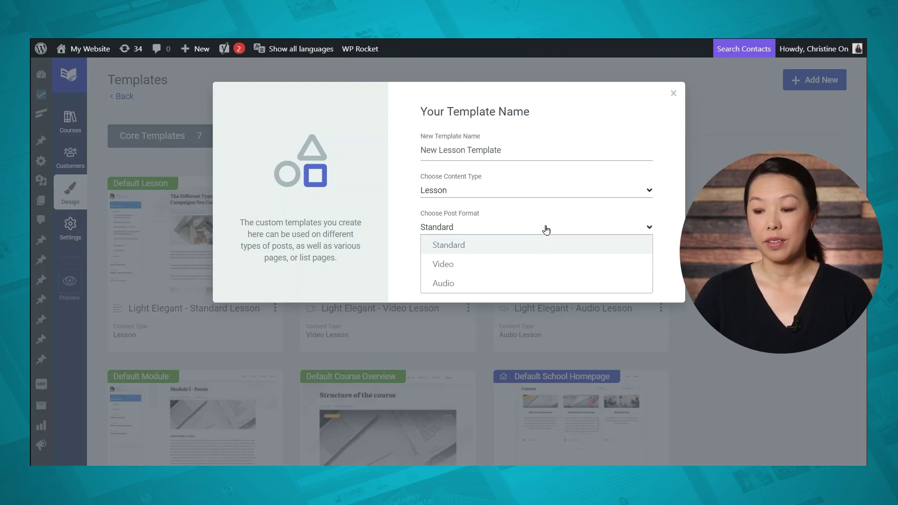
{"action": "left_click", "coordinate": [514, 248]}
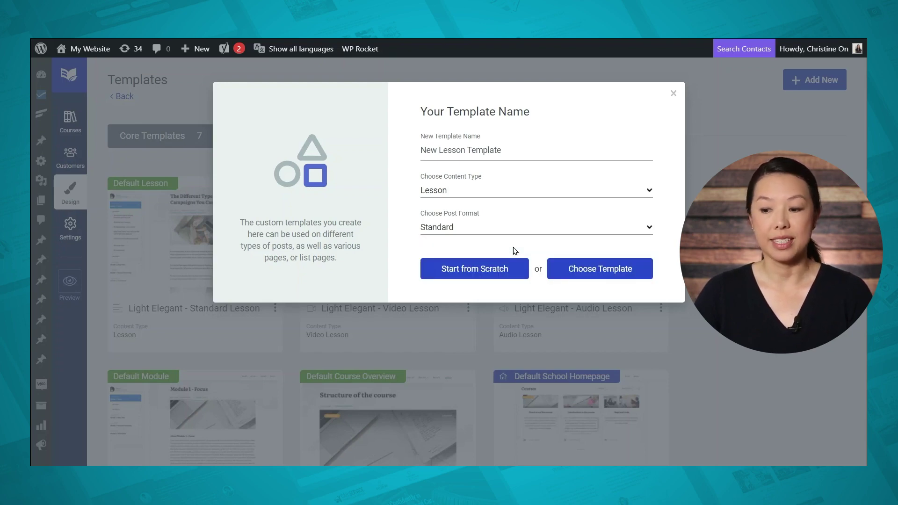
- Create the new lesson template from the "Dynamic - Standard Lesson (INTERNAL)" design
{"action": "left_click", "coordinate": [576, 271]}
{"action": "scroll", "coordinate": [576, 269], "scroll_direction": "down", "scroll_amount": 4}
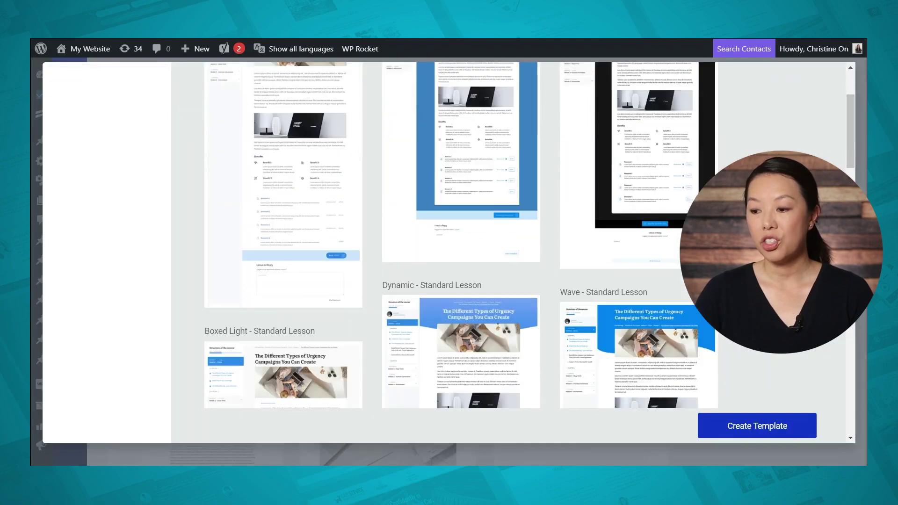
{"action": "scroll", "coordinate": [461, 234], "scroll_direction": "down", "scroll_amount": 15}
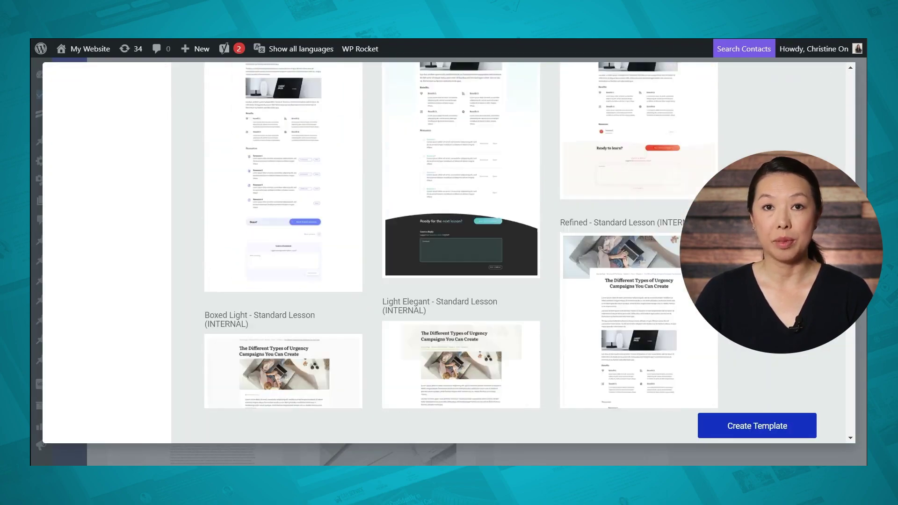
{"action": "scroll", "coordinate": [461, 234], "scroll_direction": "down", "scroll_amount": 5}
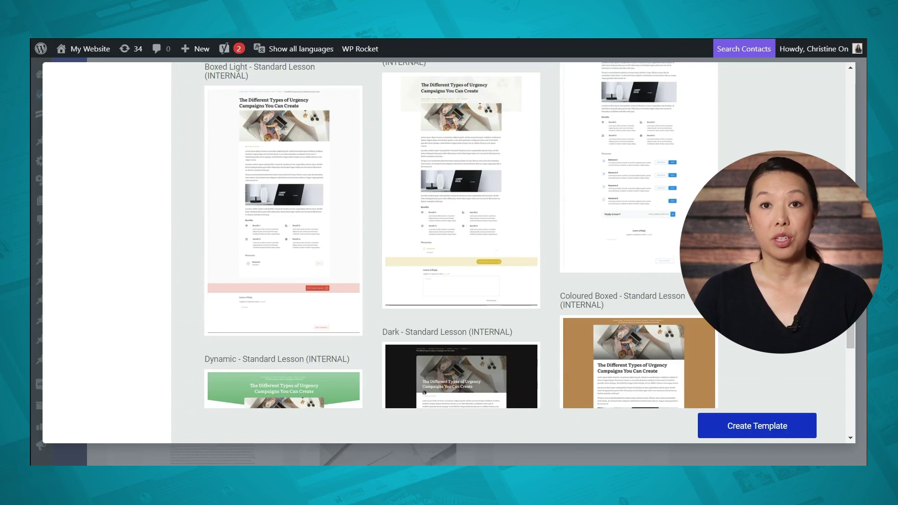
{"action": "scroll", "coordinate": [461, 233], "scroll_direction": "down", "scroll_amount": 5}
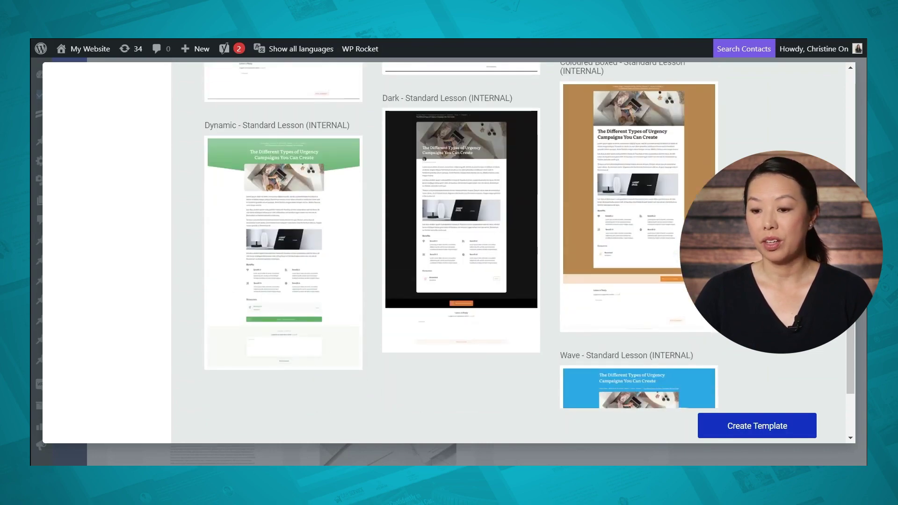
{"action": "left_click", "coordinate": [283, 252]}
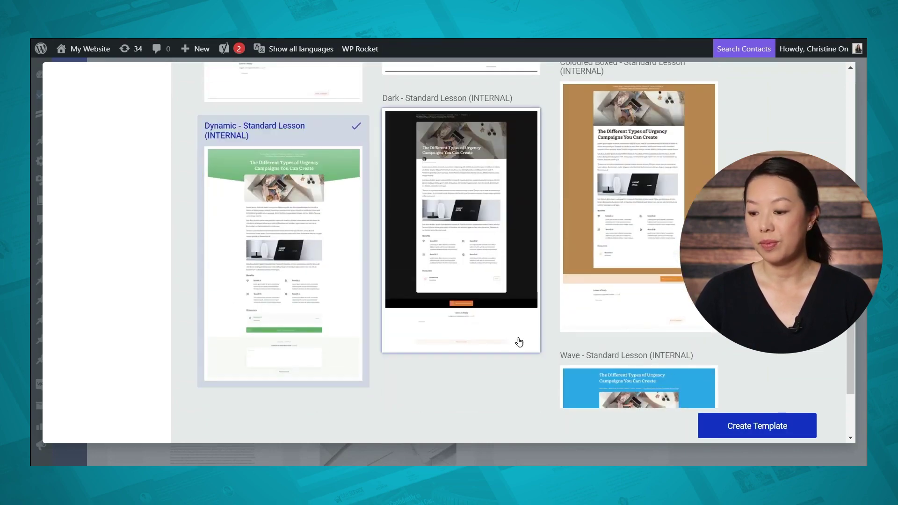
{"action": "left_click", "coordinate": [775, 426]}
- Set "New Lesson Template" as the default lesson template
{"action": "scroll", "coordinate": [702, 371], "scroll_direction": "down", "scroll_amount": 3}
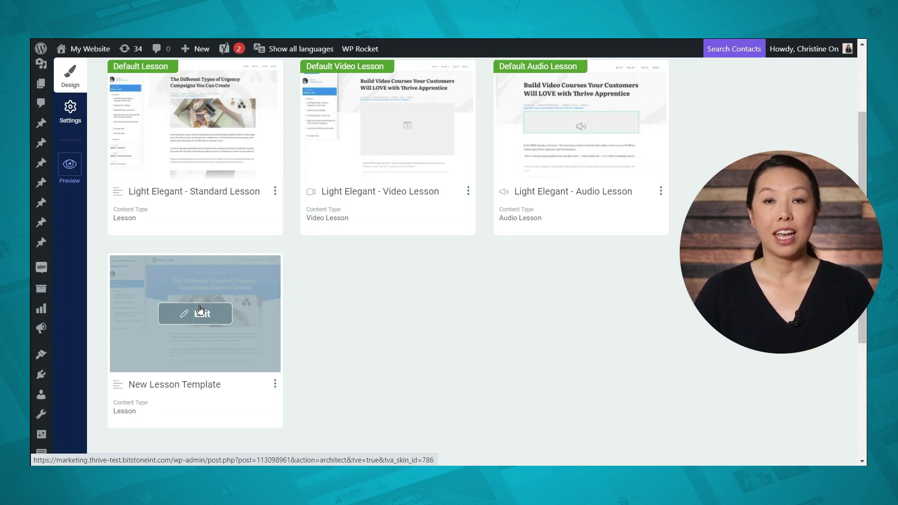
{"action": "left_click", "coordinate": [274, 385]}
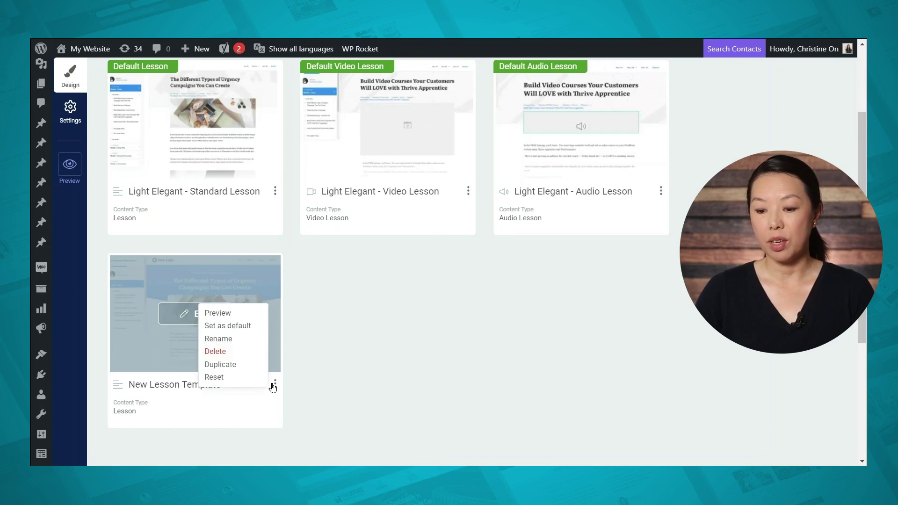
{"action": "left_click", "coordinate": [252, 327]}
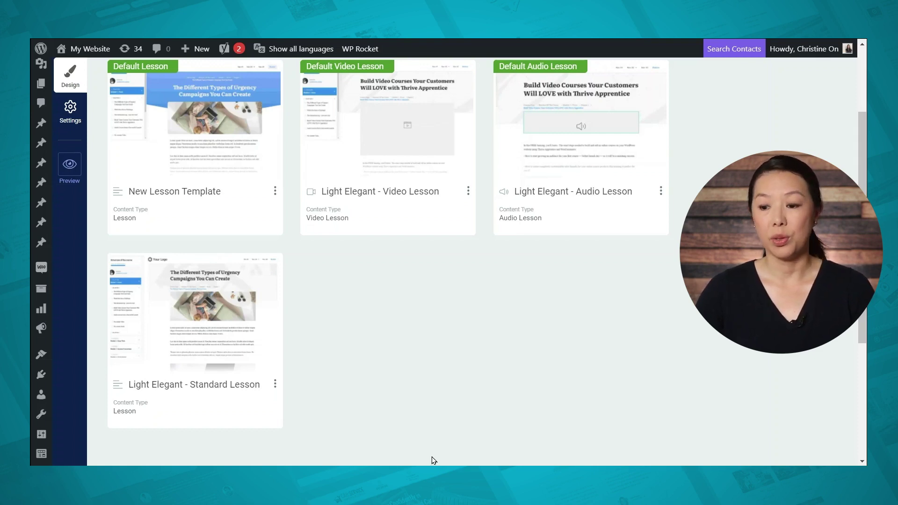
- Change the template list filter to show All Templates
{"action": "scroll", "coordinate": [435, 438], "scroll_direction": "up", "scroll_amount": 2}
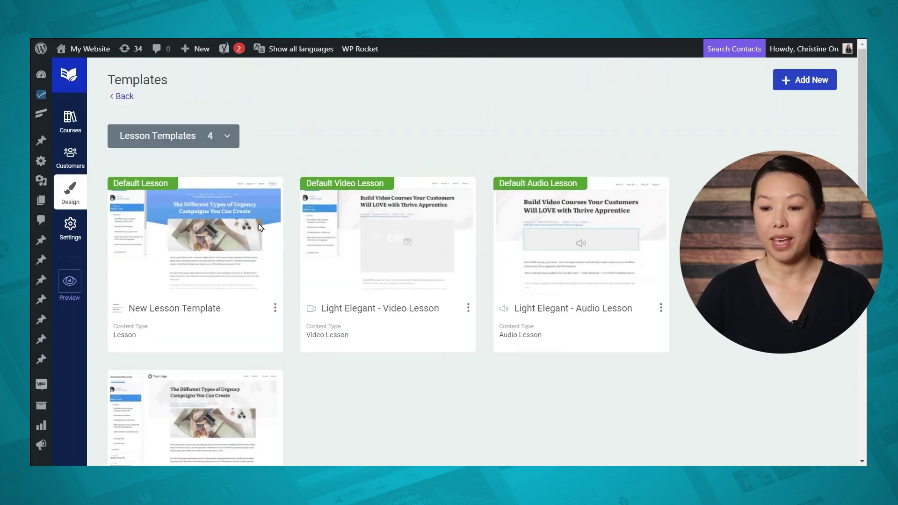
{"action": "left_click", "coordinate": [208, 142]}
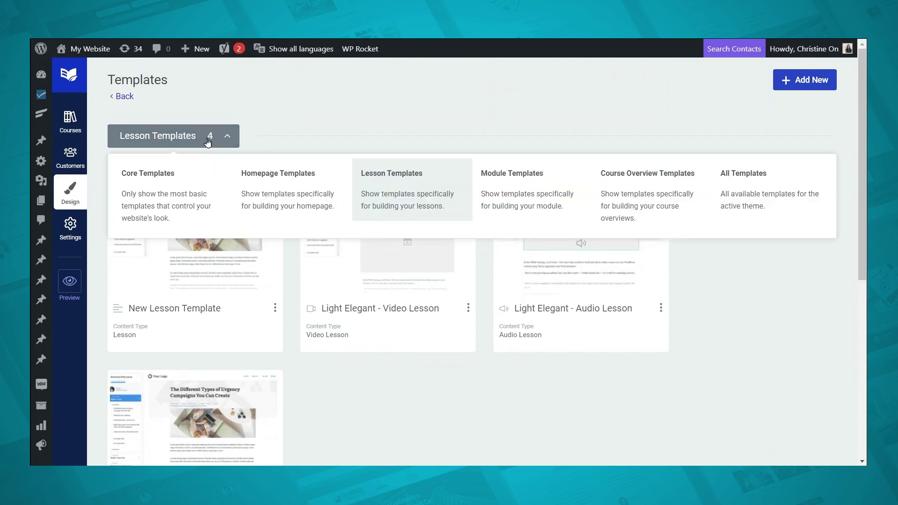
{"action": "left_click", "coordinate": [762, 197]}
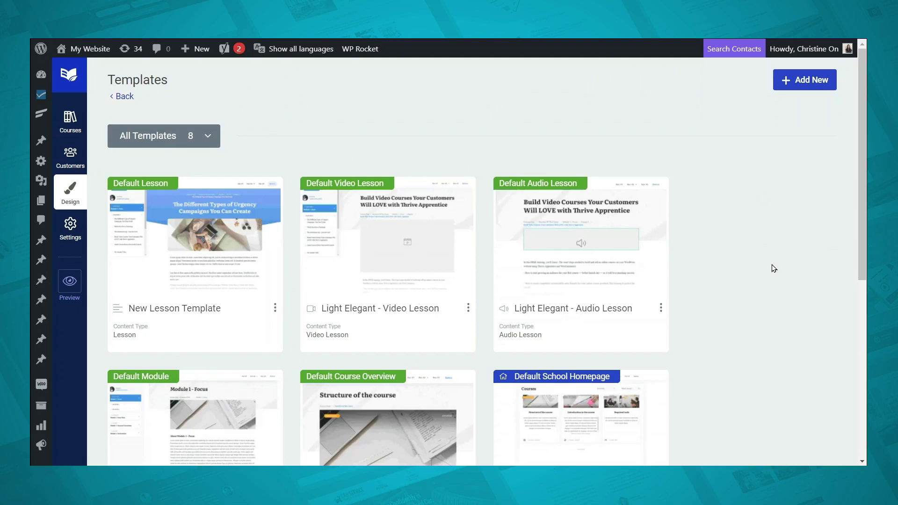
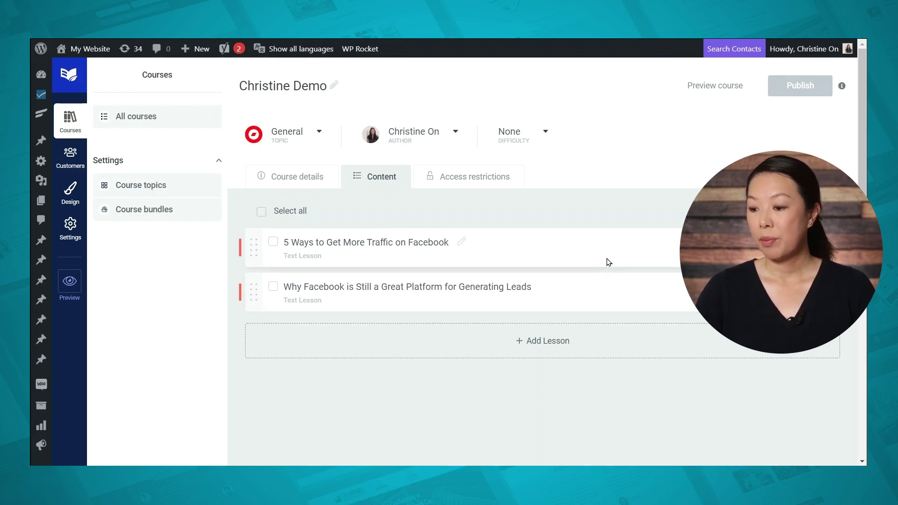
- Open the content of the lesson "5 Ways to Get More Traffic on Facebook" for editing and expand its lesson template settings
{"action": "left_click", "coordinate": [752, 255]}
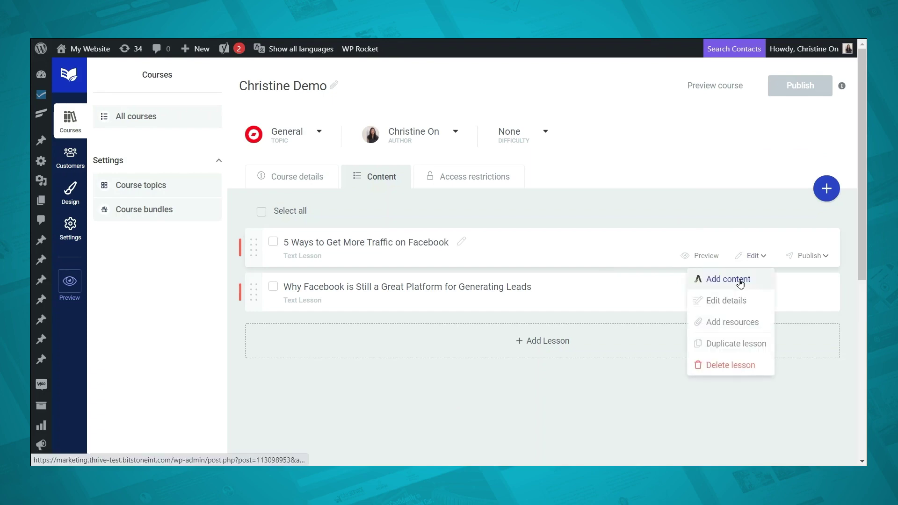
{"action": "left_click", "coordinate": [742, 282]}
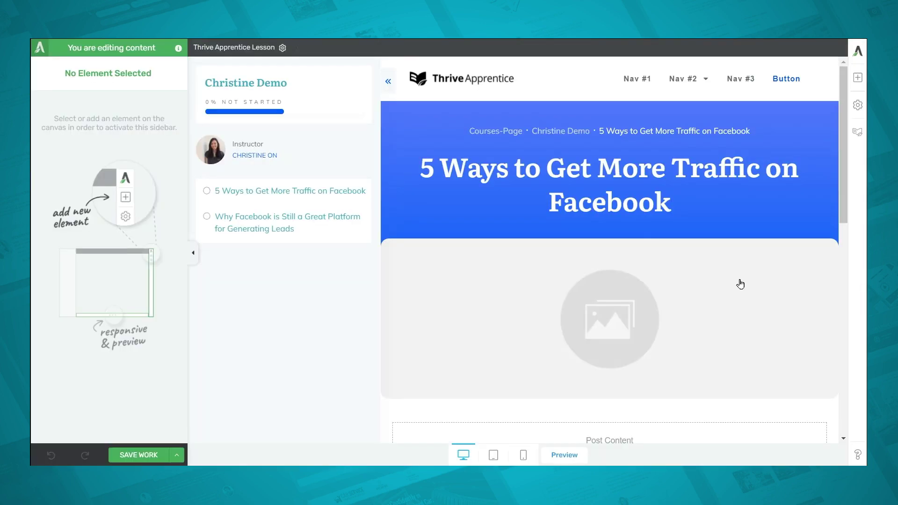
{"action": "left_click", "coordinate": [239, 51]}
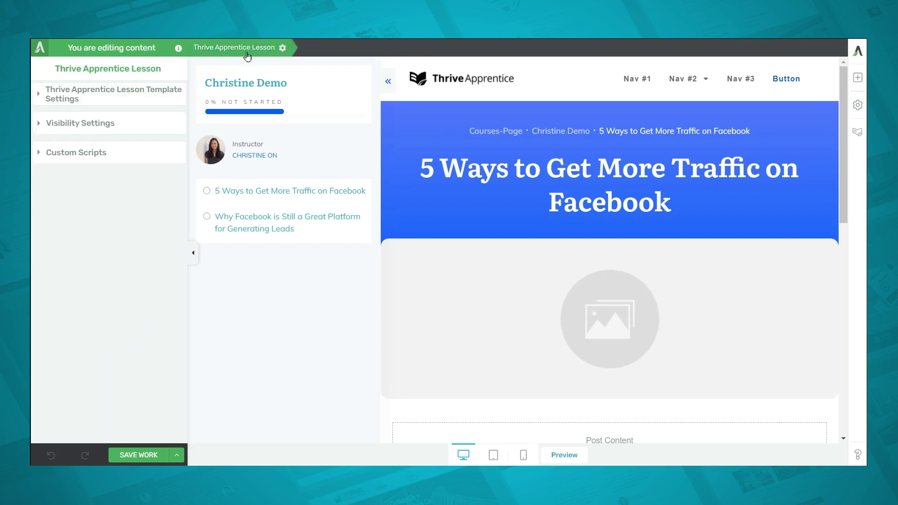
{"action": "left_click", "coordinate": [102, 98]}
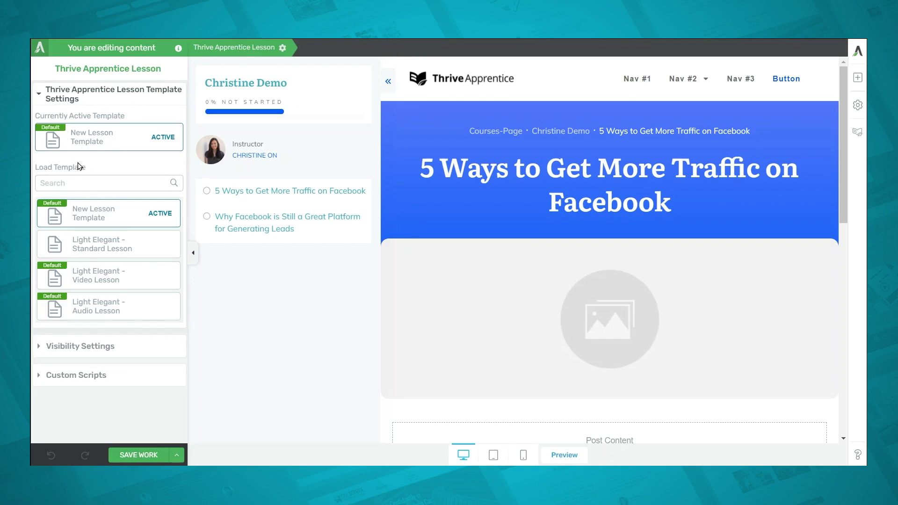
{"action": "mouse_move", "coordinate": [164, 315]}
{"action": "mouse_move", "coordinate": [144, 253]}
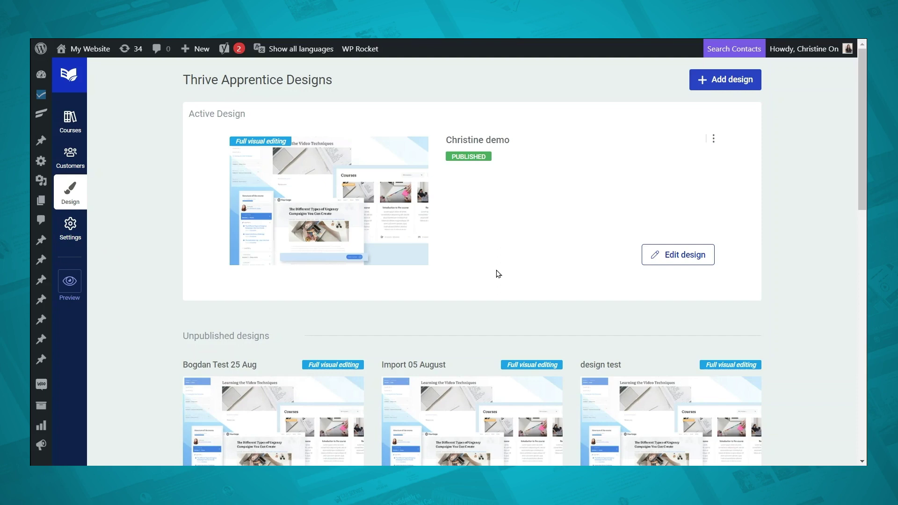
- In the active design's template manager, start a new template named "Template" with content type Lesson and post format Standard
{"action": "left_click", "coordinate": [689, 264]}
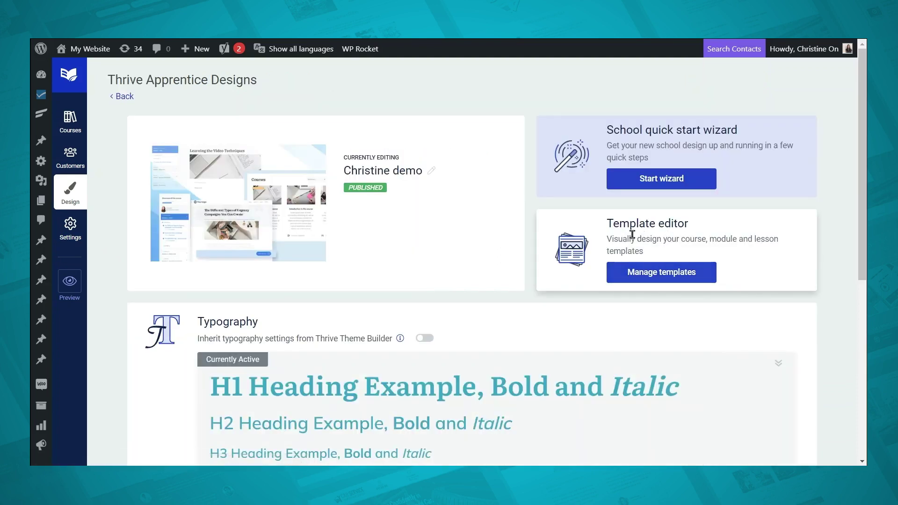
{"action": "left_click", "coordinate": [663, 275]}
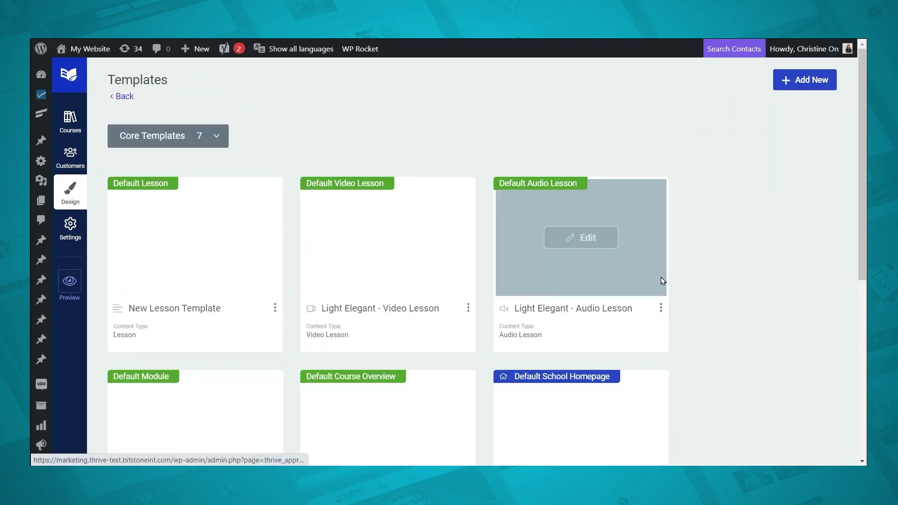
{"action": "left_click", "coordinate": [804, 85]}
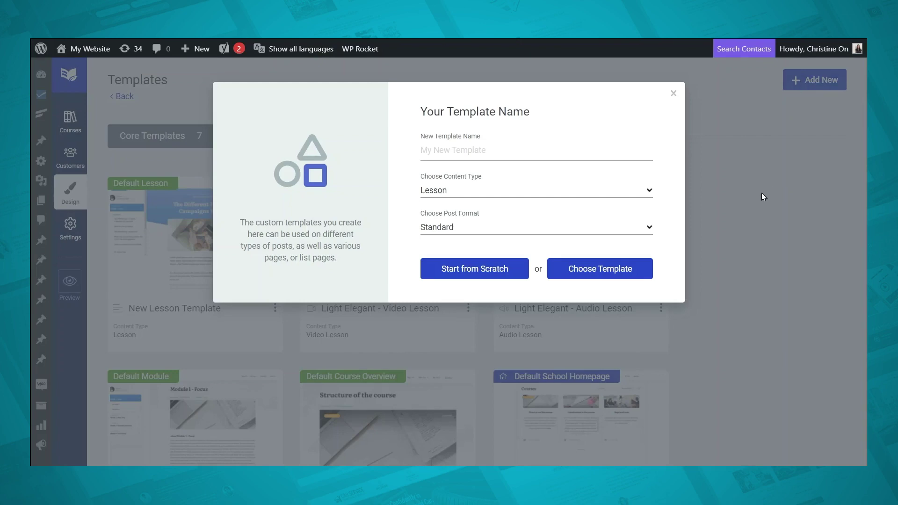
{"action": "left_click", "coordinate": [506, 151]}
{"action": "type", "text": "Template"}
{"action": "left_click", "coordinate": [463, 195]}
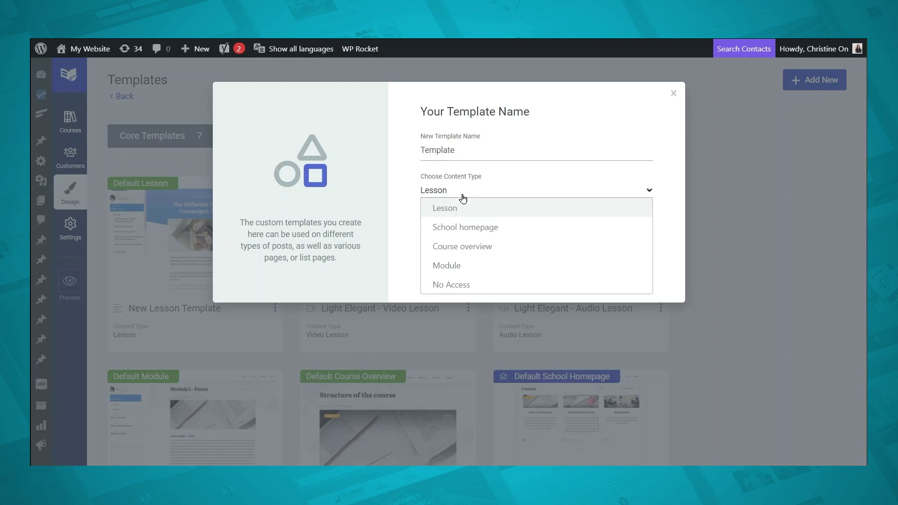
{"action": "left_click", "coordinate": [463, 199]}
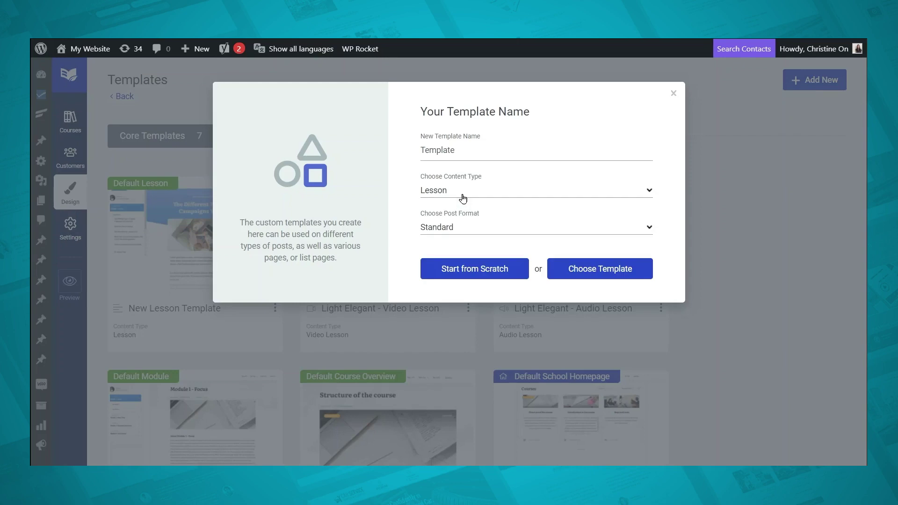
{"action": "left_click", "coordinate": [467, 233]}
{"action": "left_click", "coordinate": [467, 232]}
- Browse the cloud lesson designs and create the new template from the preselected one
{"action": "left_click", "coordinate": [601, 269]}
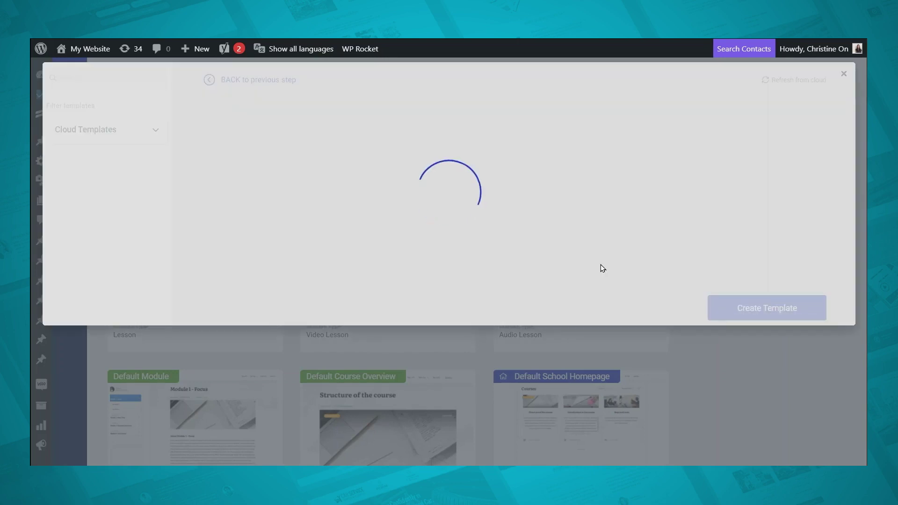
{"action": "scroll", "coordinate": [786, 262], "scroll_direction": "down", "scroll_amount": 3}
{"action": "scroll", "coordinate": [785, 261], "scroll_direction": "down", "scroll_amount": 10}
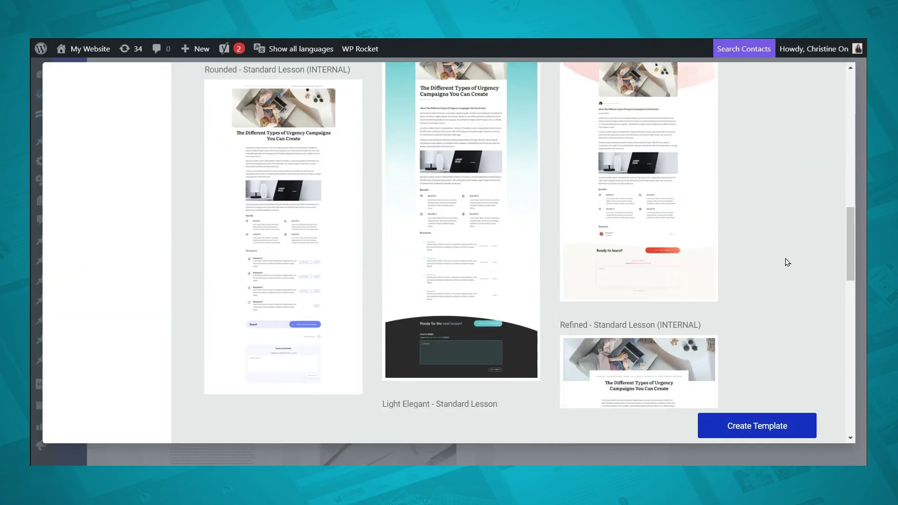
{"action": "left_click", "coordinate": [756, 428]}
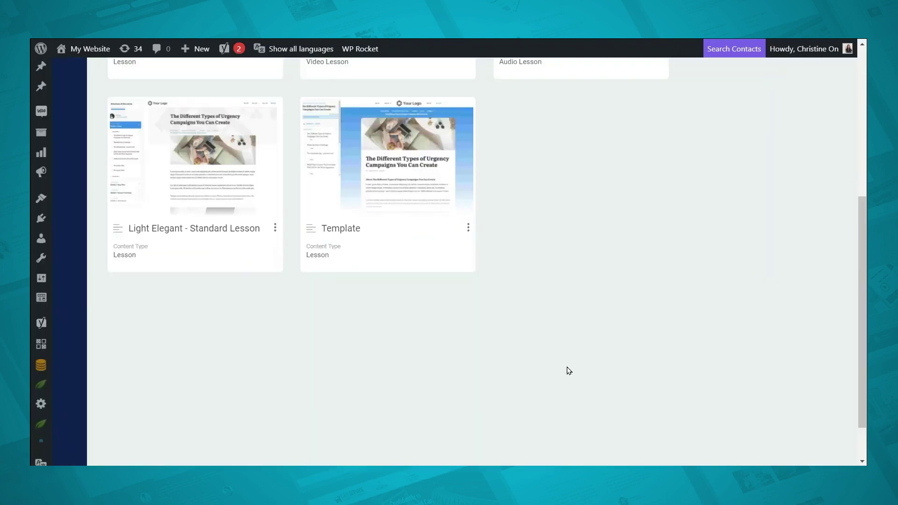
- Open the new "Template" for editing, and activate it in the template settings of the lesson "5 Ways to Get More Traffic on Facebook"
{"action": "mouse_move", "coordinate": [399, 167]}
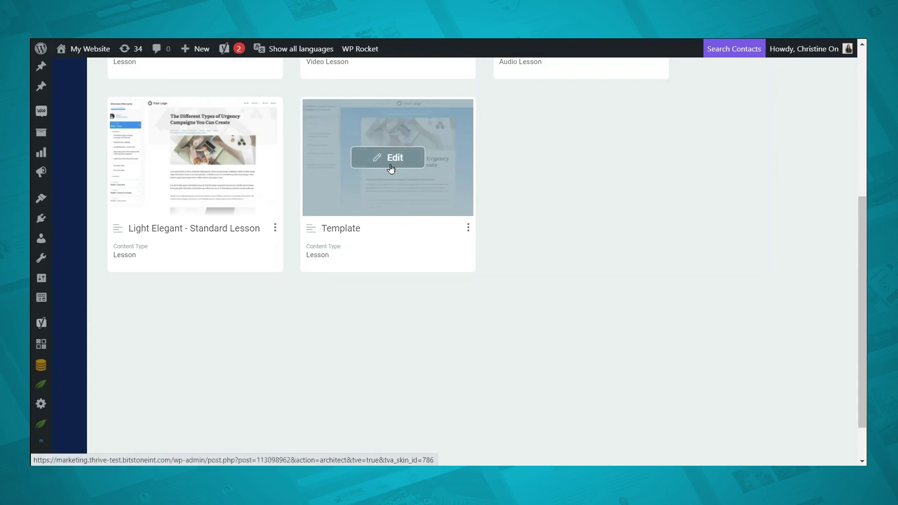
{"action": "left_click", "coordinate": [391, 167]}
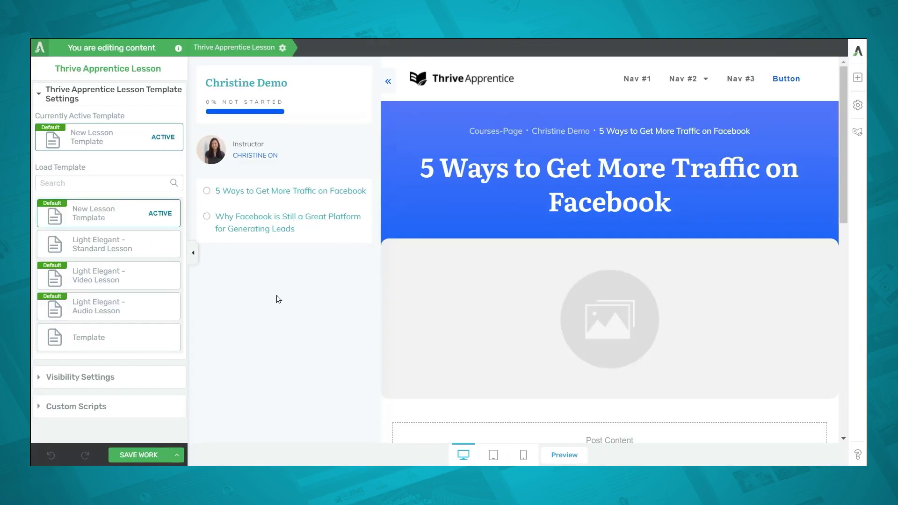
{"action": "mouse_move", "coordinate": [101, 338]}
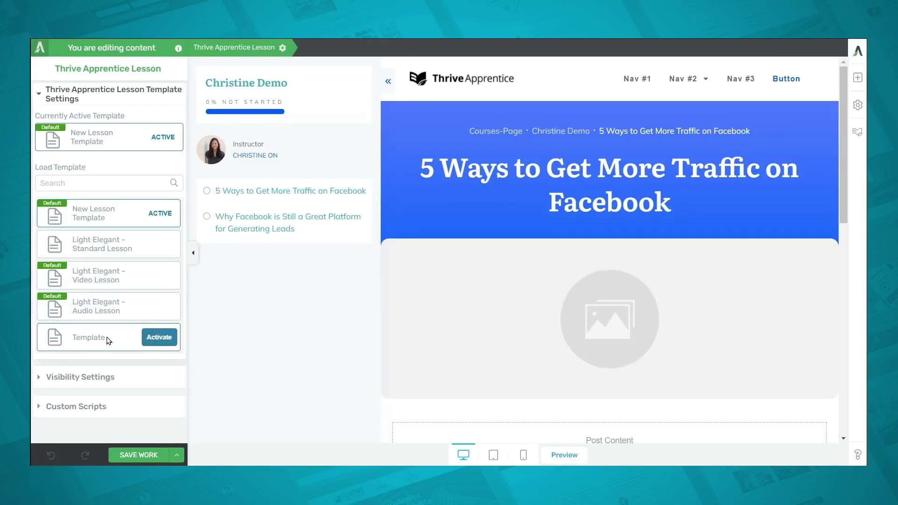
{"action": "left_click", "coordinate": [159, 338]}
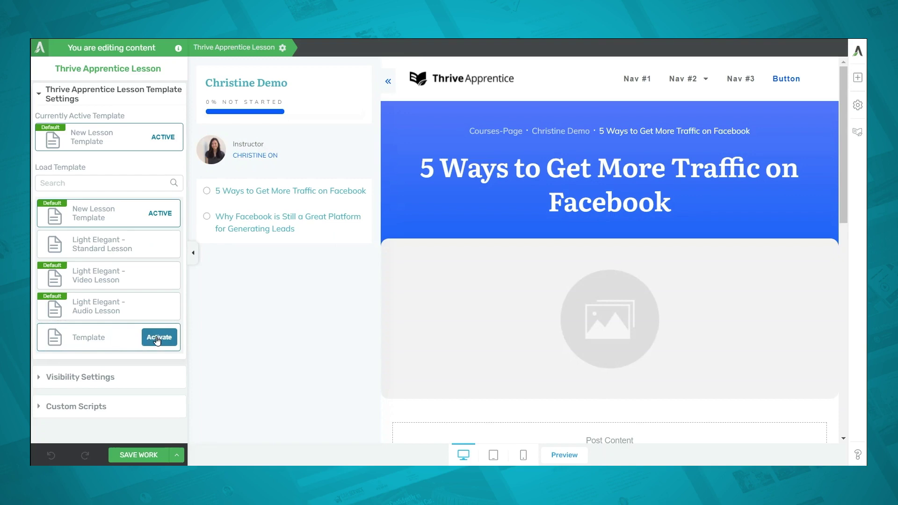